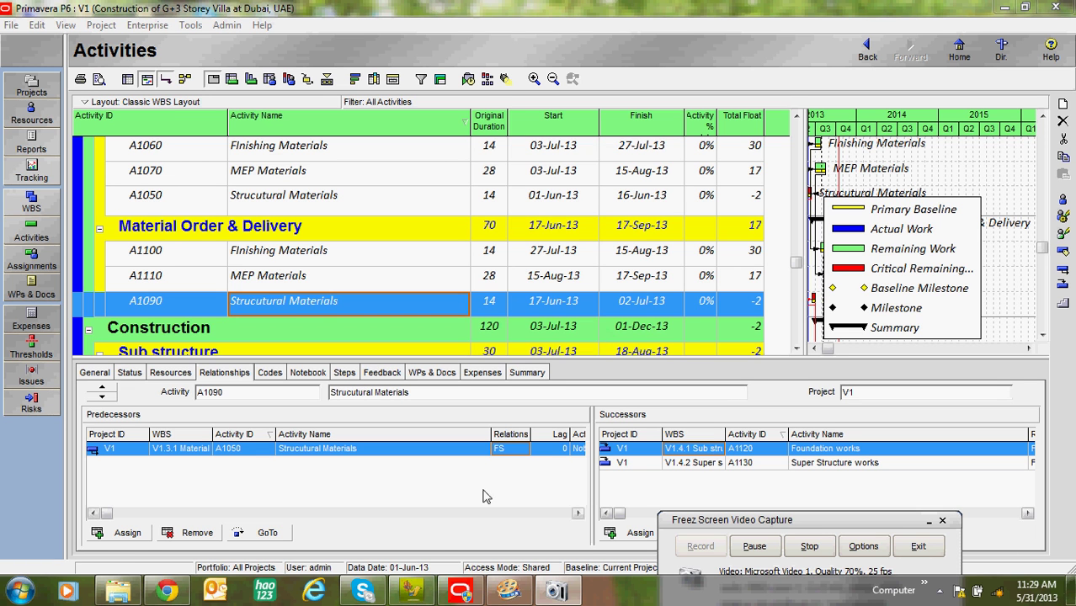
Change A1090's predecessor link from A1050 to Start-to-Start.
{"action": "left_click", "coordinate": [510, 449]}
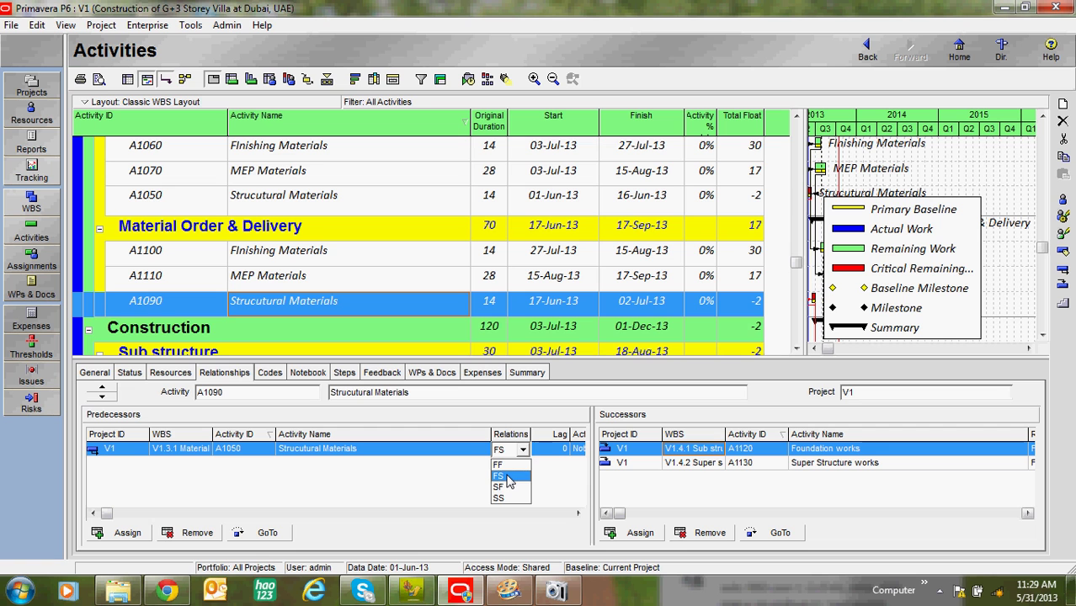
{"action": "left_click", "coordinate": [509, 477]}
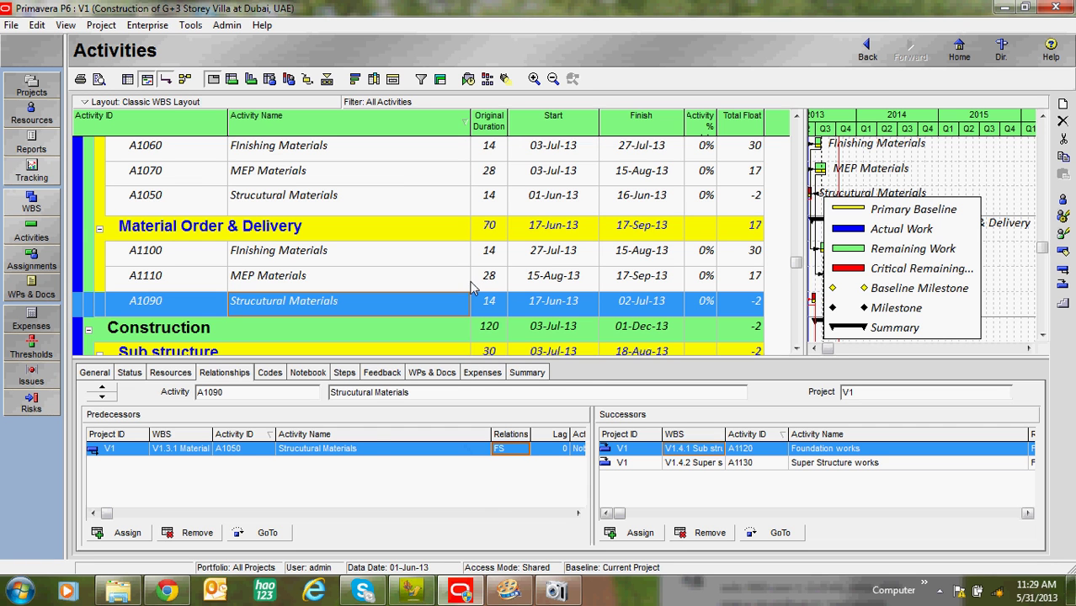
{"action": "left_click", "coordinate": [563, 308]}
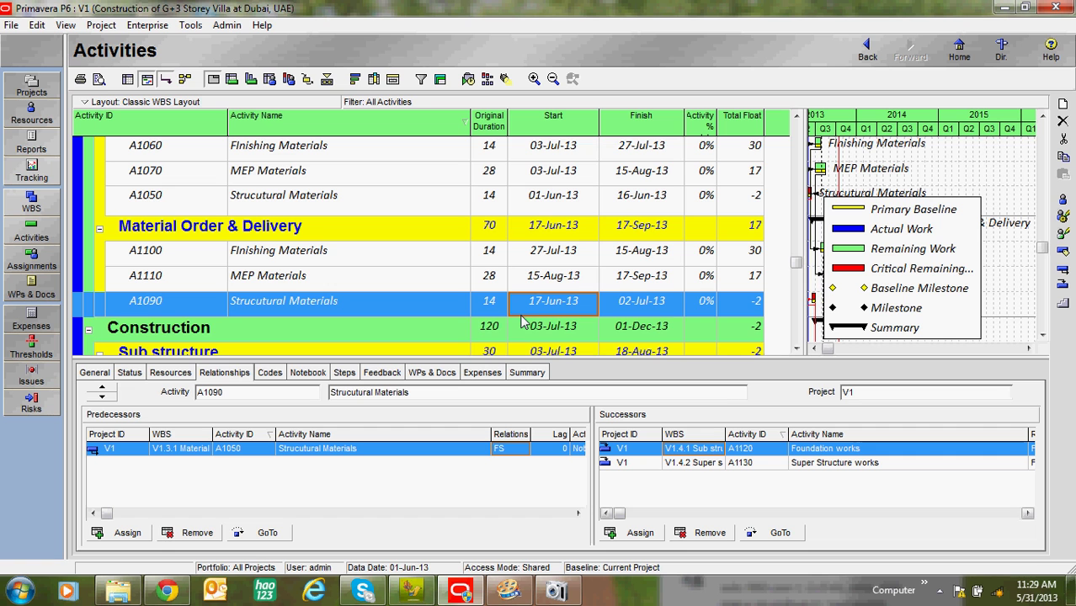
{"action": "left_click", "coordinate": [523, 451]}
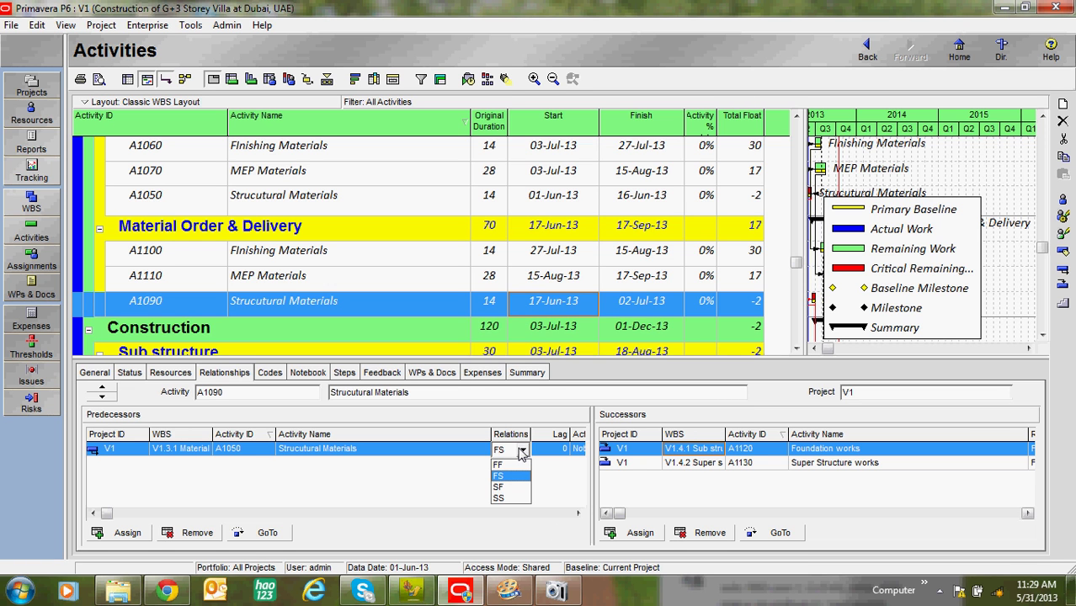
{"action": "left_click", "coordinate": [499, 497]}
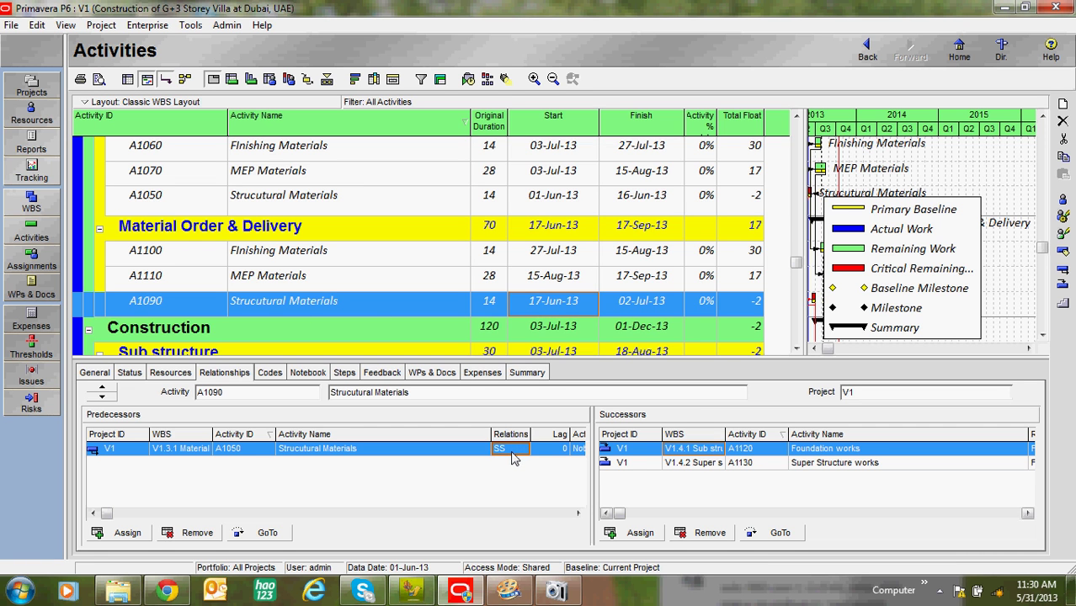
Reschedule the project so A1090 runs 01-Jun-13 to 16-Jun-13.
{"action": "left_click", "coordinate": [486, 78]}
{"action": "left_click", "coordinate": [704, 261]}
{"action": "left_click", "coordinate": [493, 352]}
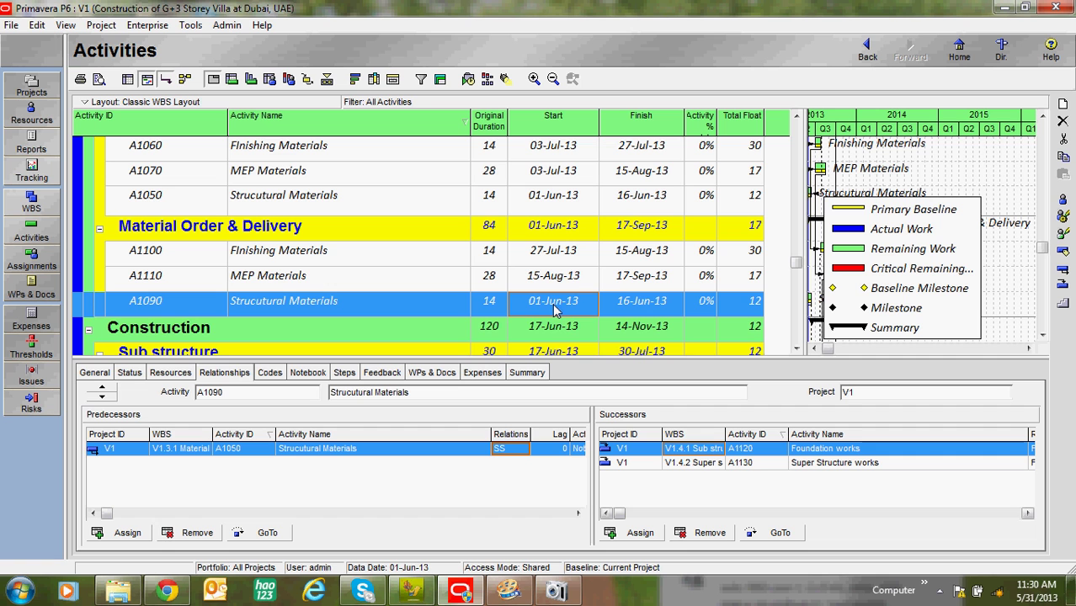
Enter a 7-day lag on A1090's Start-to-Start link from A1050.
{"action": "left_click", "coordinate": [552, 205]}
{"action": "left_click", "coordinate": [537, 305]}
{"action": "left_click", "coordinate": [551, 455]}
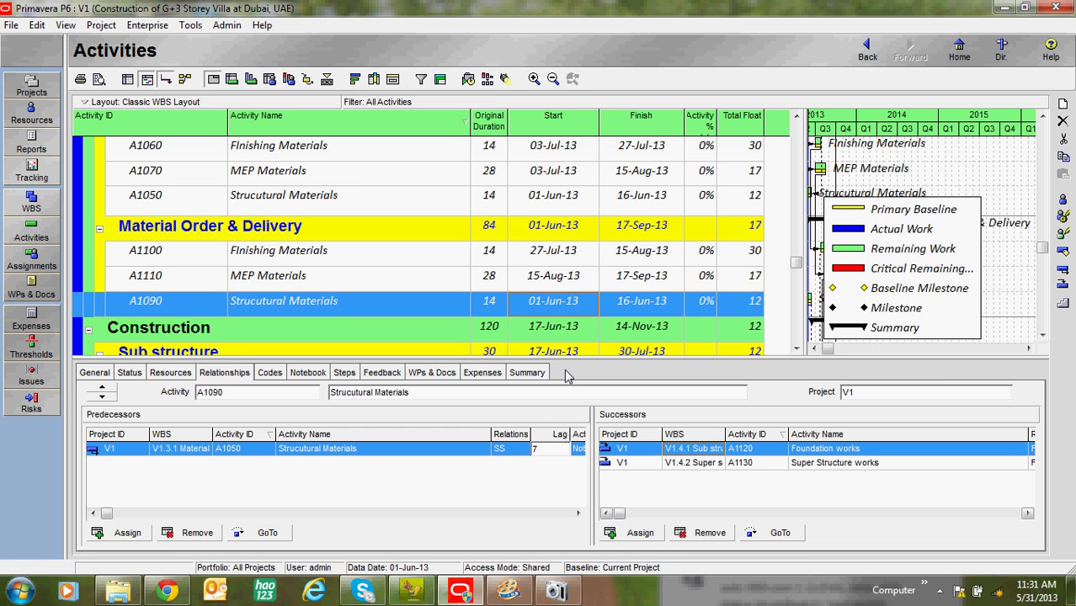
Reschedule the project, moving A1090 to 09-Jun-13 through 24-Jun-13.
{"action": "left_click", "coordinate": [468, 78]}
{"action": "left_click", "coordinate": [695, 265]}
{"action": "left_click", "coordinate": [501, 352]}
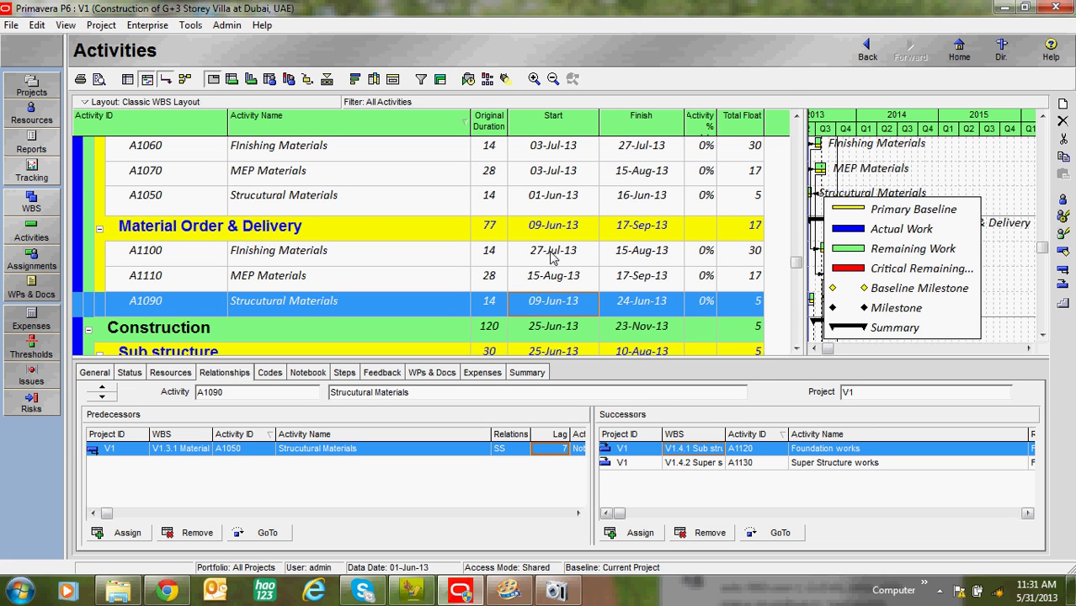
{"action": "left_click", "coordinate": [561, 208]}
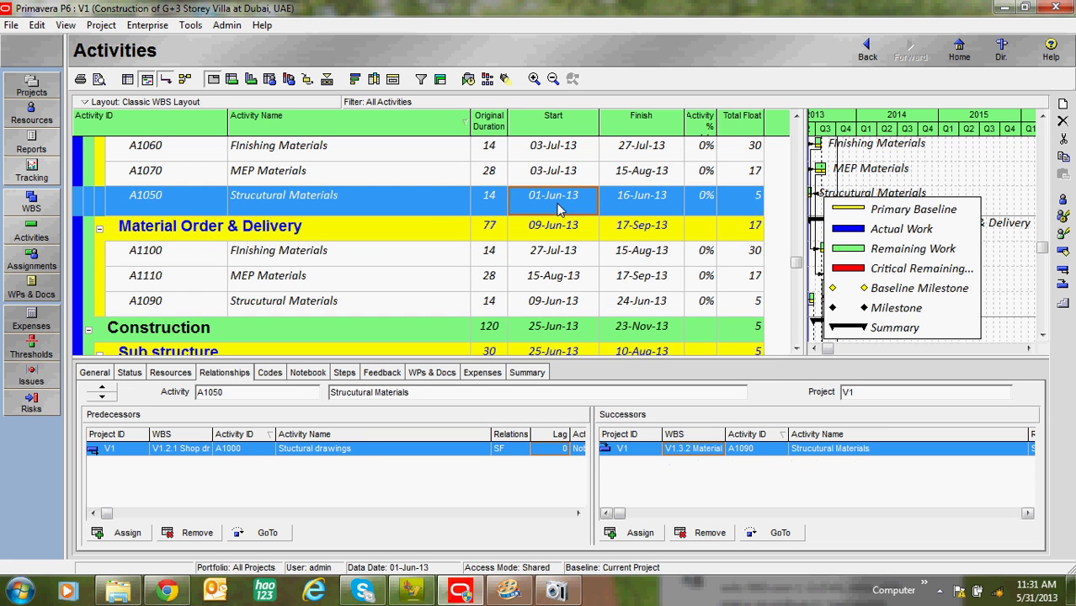
{"action": "left_click", "coordinate": [566, 307]}
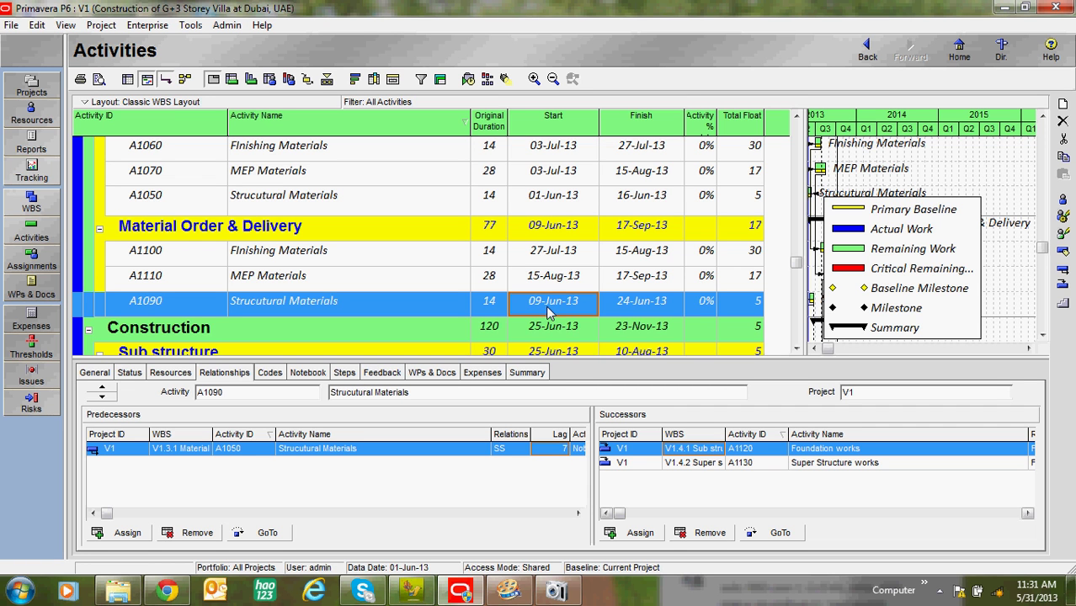
Make the A1050 link Finish-to-Finish and set its lag to 0.
{"action": "left_click", "coordinate": [554, 457]}
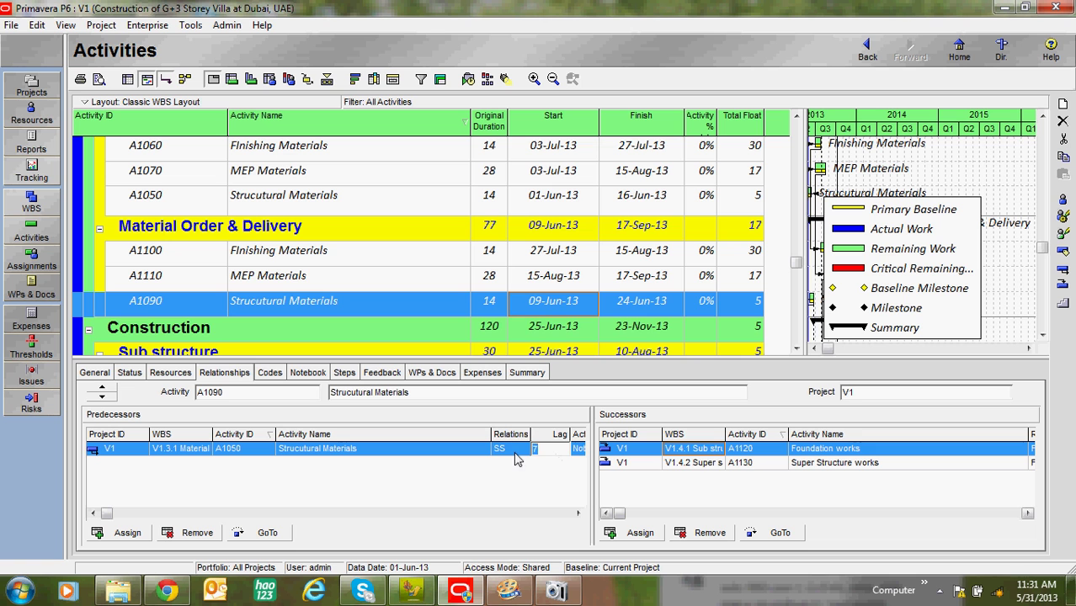
{"action": "key", "text": "shift+Tab"}
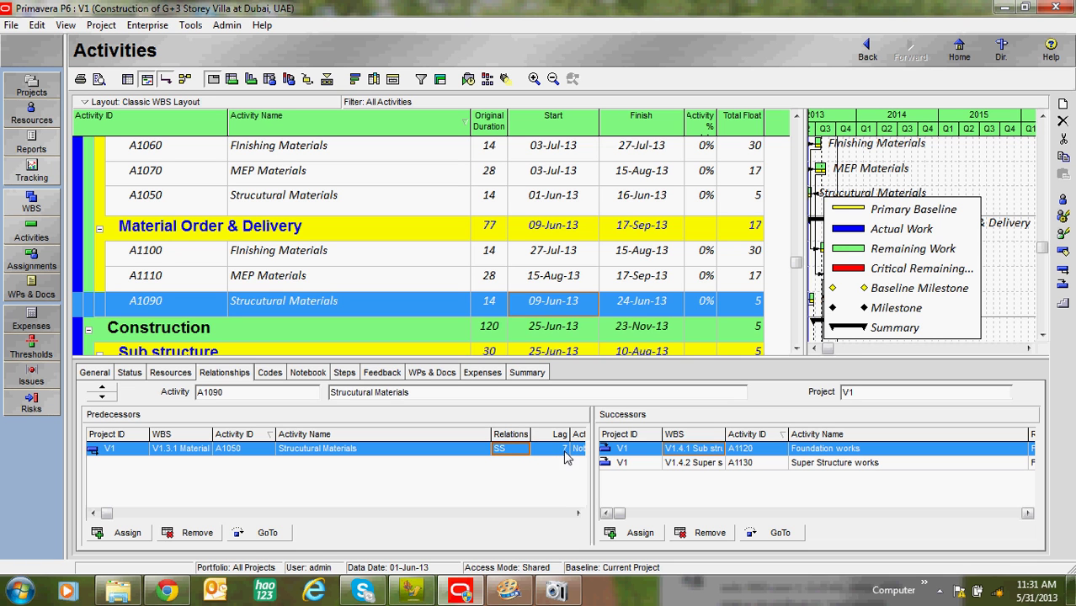
{"action": "left_click", "coordinate": [578, 280]}
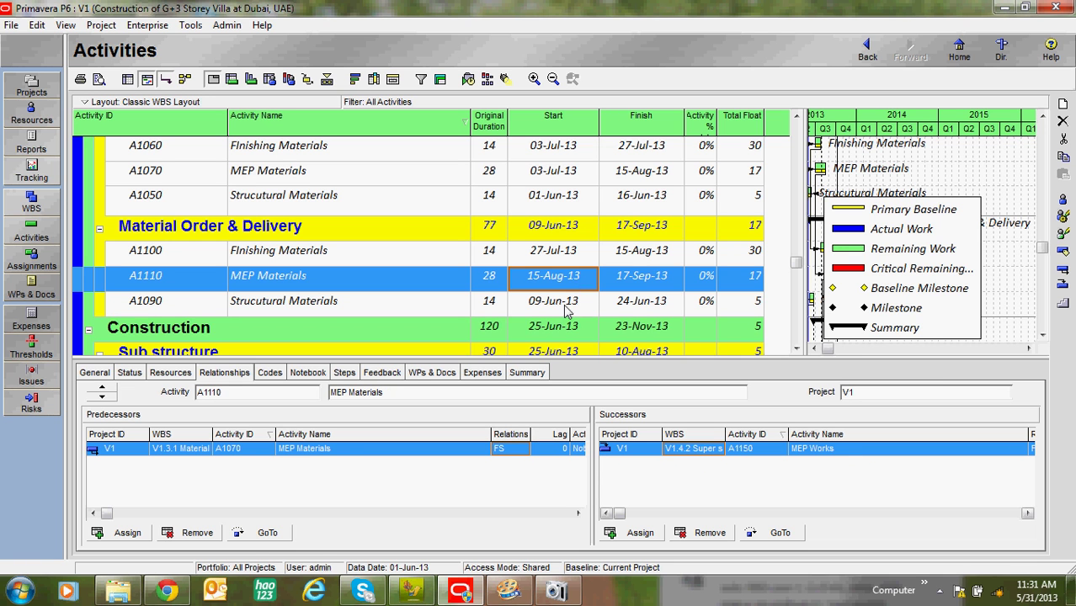
{"action": "left_click", "coordinate": [566, 308]}
{"action": "left_click", "coordinate": [570, 282]}
{"action": "left_click", "coordinate": [566, 308]}
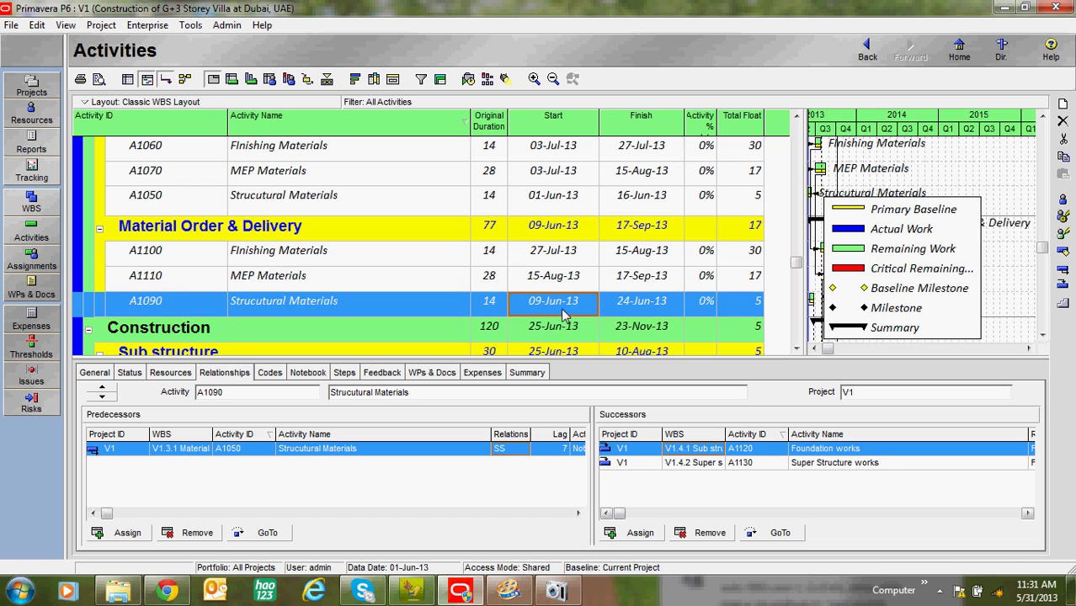
{"action": "left_click", "coordinate": [516, 448]}
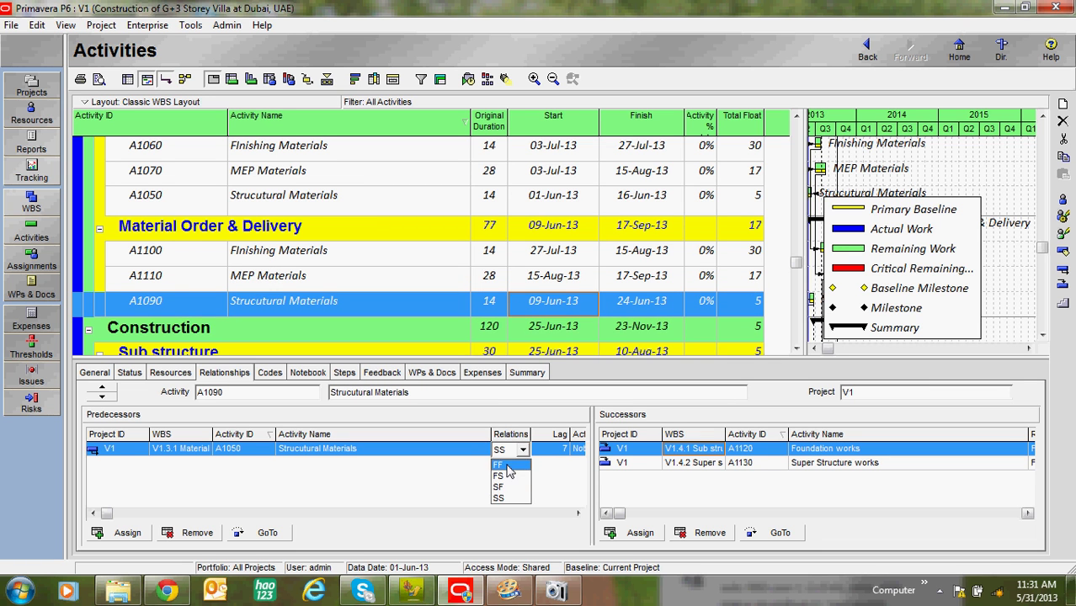
{"action": "left_click", "coordinate": [508, 474]}
{"action": "left_click", "coordinate": [560, 449]}
{"action": "type", "text": "0"}
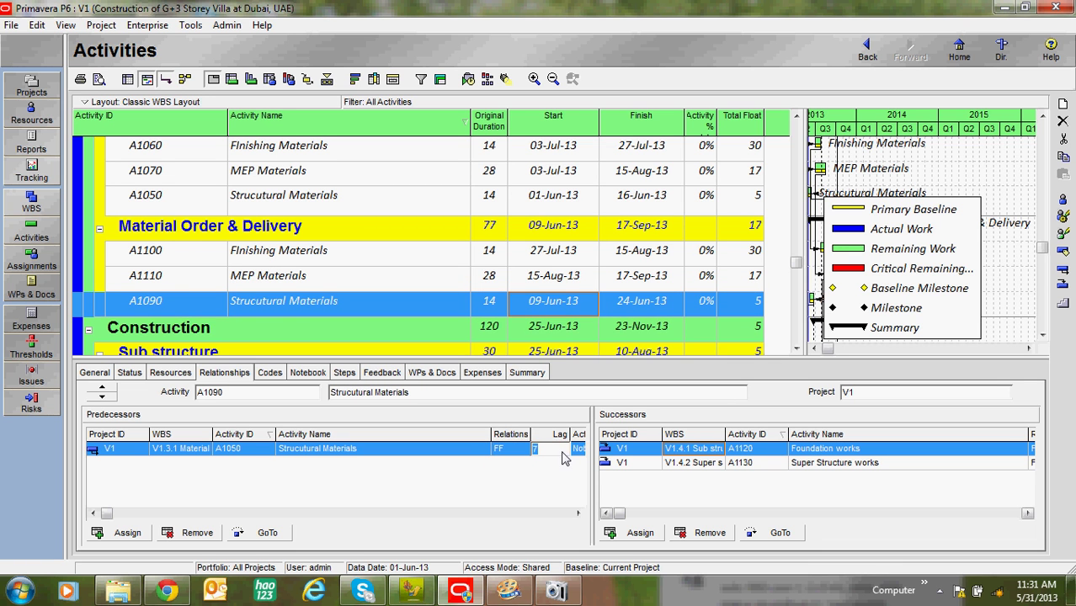
{"action": "left_click", "coordinate": [580, 284]}
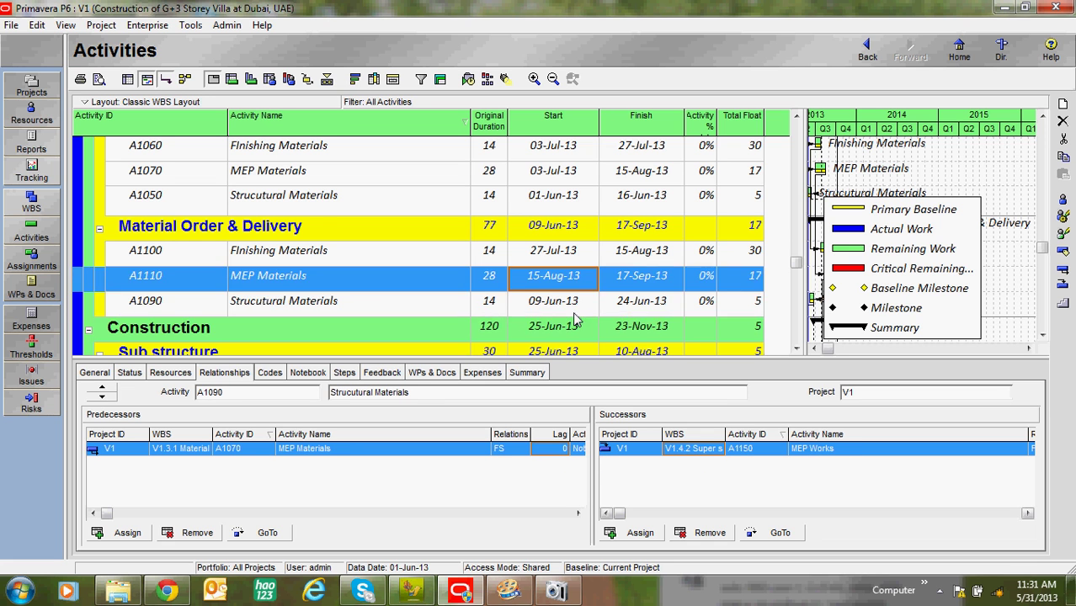
{"action": "left_click", "coordinate": [580, 305]}
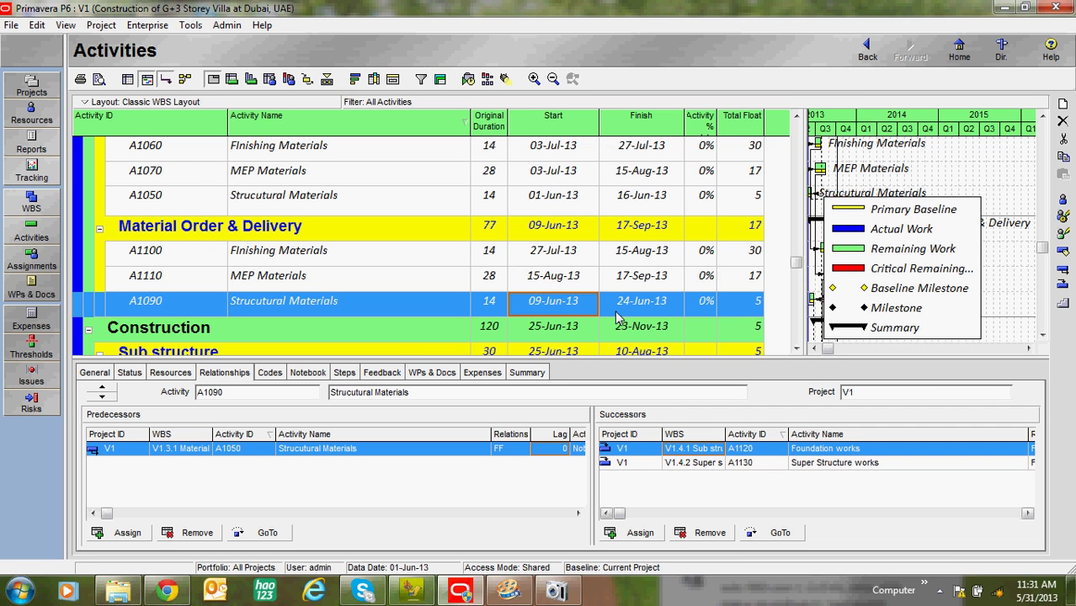
Reschedule the project so A1090 runs 01-Jun-13 to 16-Jun-13.
{"action": "left_click", "coordinate": [644, 310]}
{"action": "left_click", "coordinate": [468, 78]}
{"action": "key", "text": "Return"}
{"action": "left_click", "coordinate": [523, 352]}
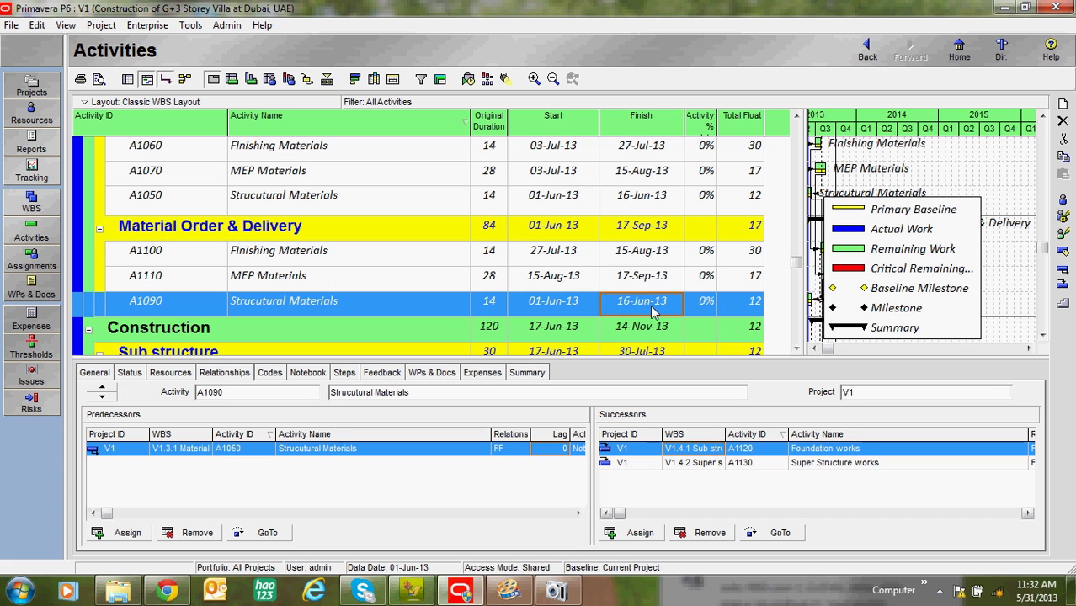
Set a 2-day Finish-to-Finish lag, reschedule, and verify A1090 finishes 18-Jun-13.
{"action": "left_click", "coordinate": [560, 450]}
{"action": "left_click", "coordinate": [468, 79]}
{"action": "left_click", "coordinate": [710, 261]}
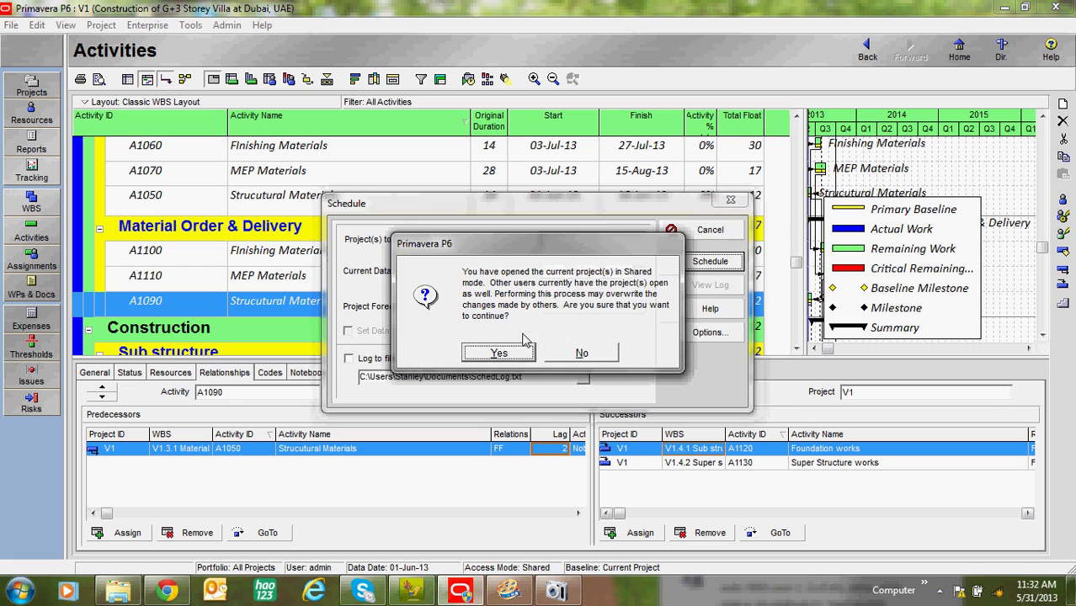
{"action": "left_click", "coordinate": [500, 352]}
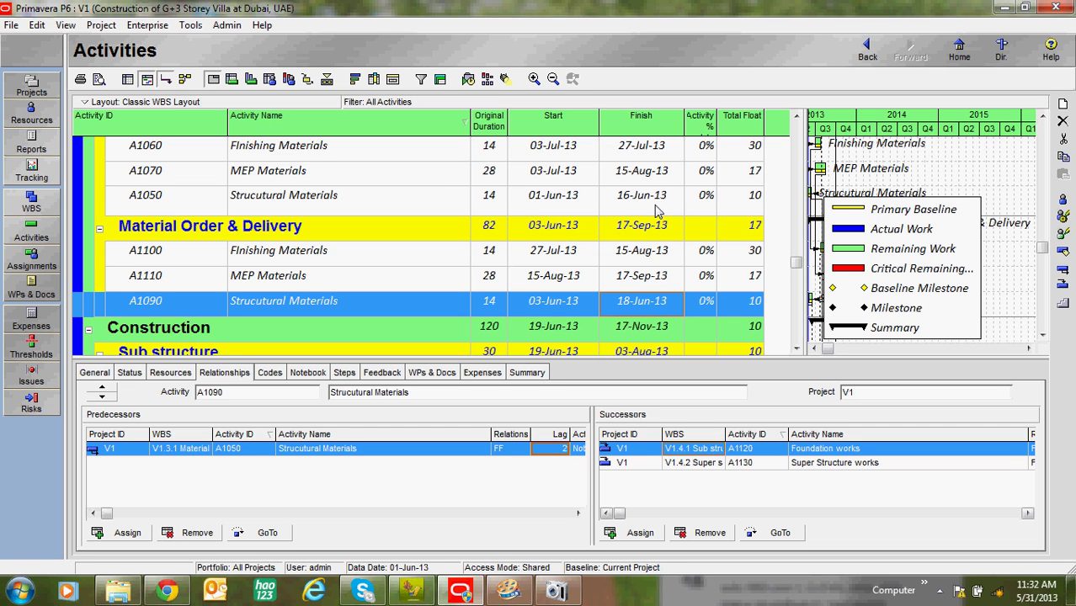
{"action": "left_click", "coordinate": [644, 311]}
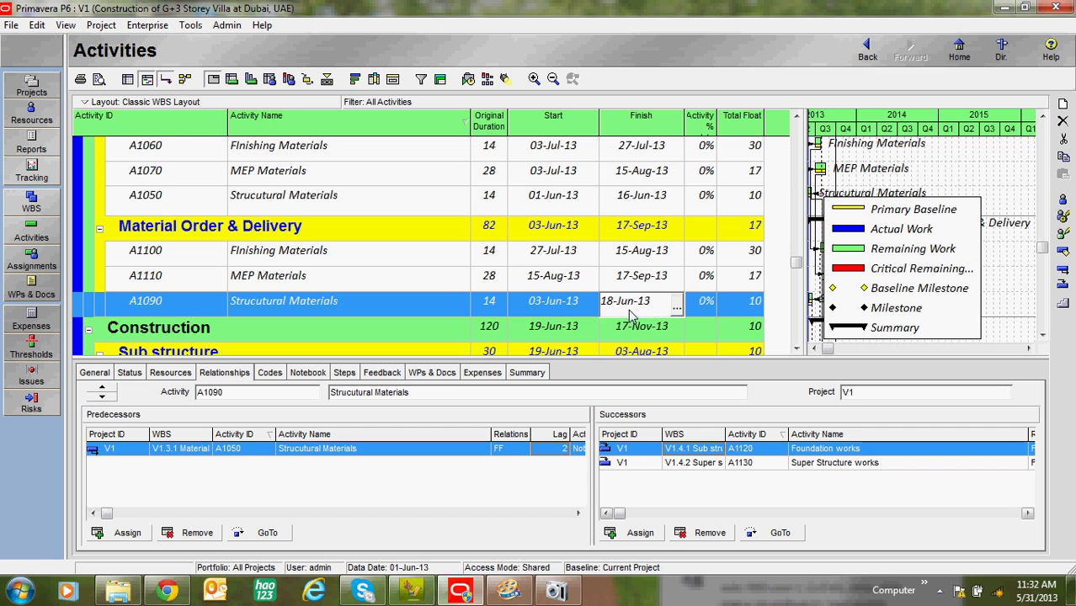
{"action": "left_click", "coordinate": [579, 312]}
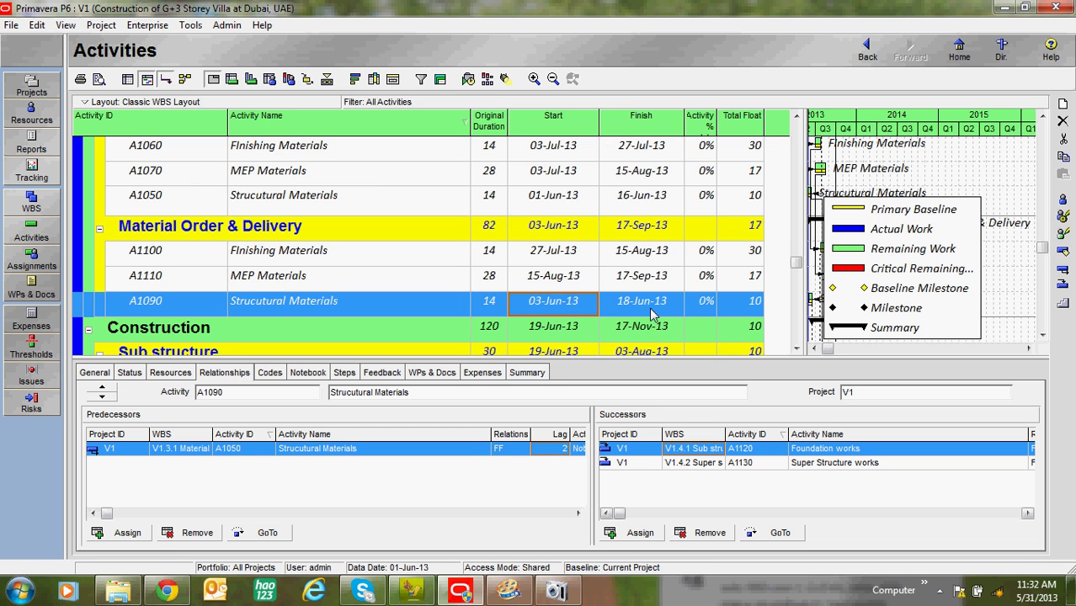
Change the Finish-to-Finish lag from A1050 to 10 days.
{"action": "left_click", "coordinate": [564, 450]}
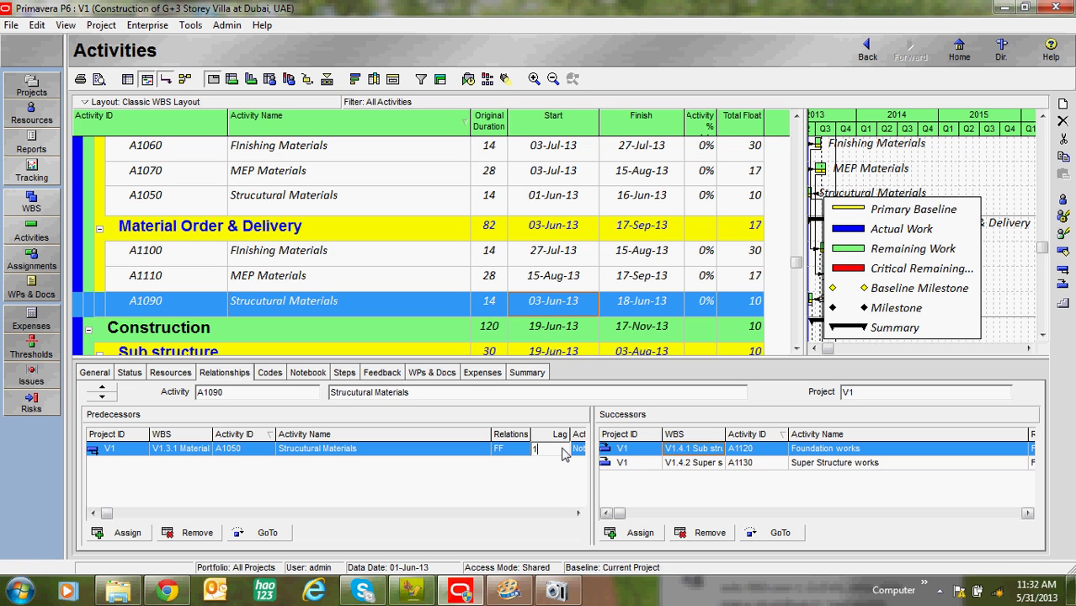
{"action": "type", "text": "10"}
{"action": "left_click", "coordinate": [658, 279]}
{"action": "left_click", "coordinate": [646, 303]}
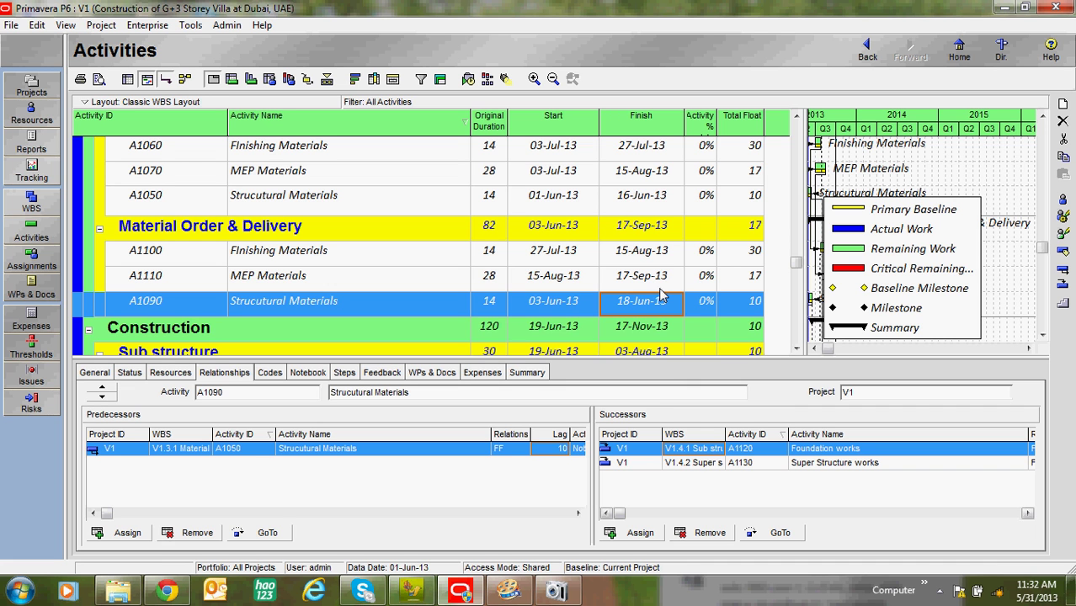
Reschedule with F9, placing A1090 at 12-Jun-13 through 27-Jun-13.
{"action": "key", "text": "F9"}
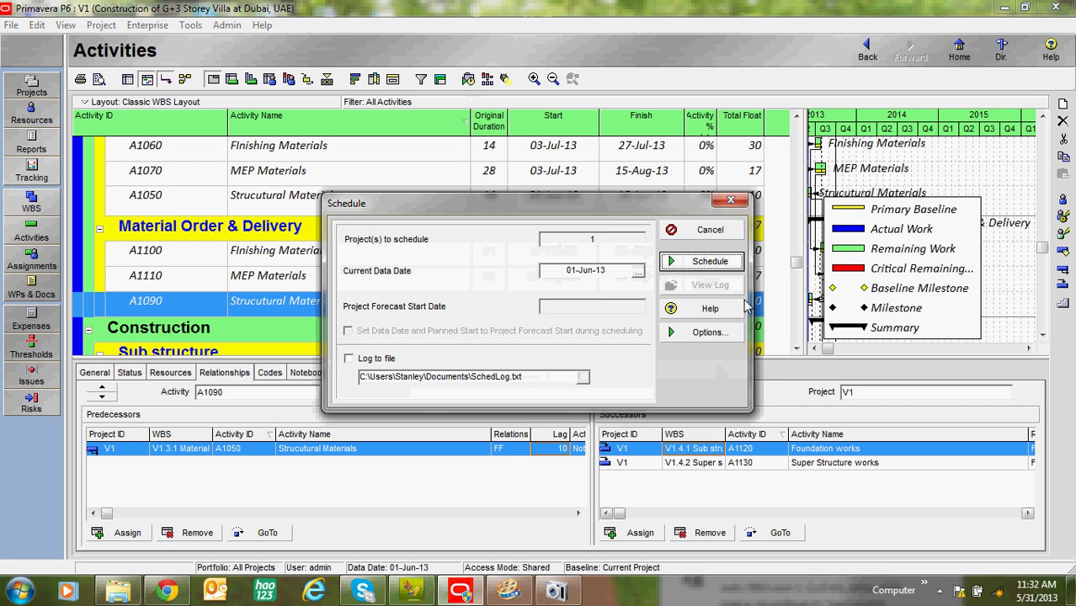
{"action": "left_click", "coordinate": [710, 262]}
{"action": "left_click", "coordinate": [512, 357]}
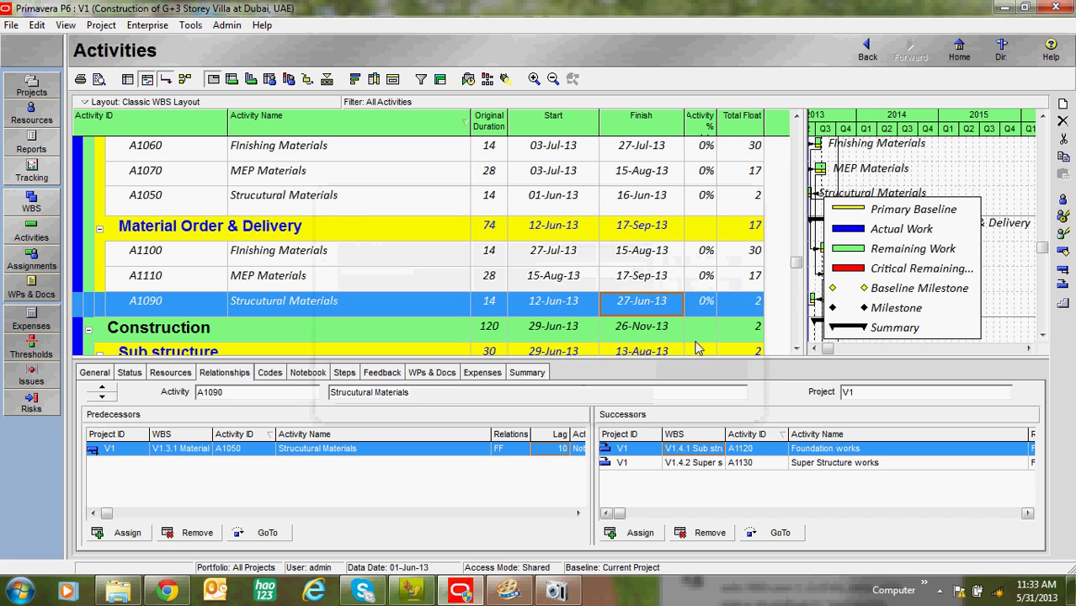
{"action": "left_click", "coordinate": [655, 284]}
{"action": "left_click", "coordinate": [647, 308]}
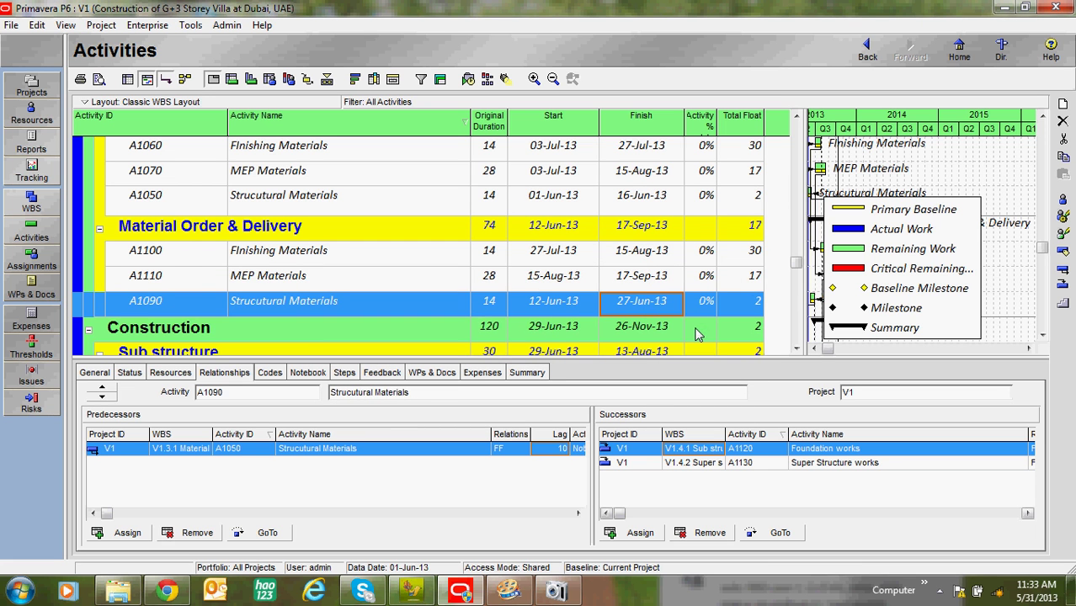